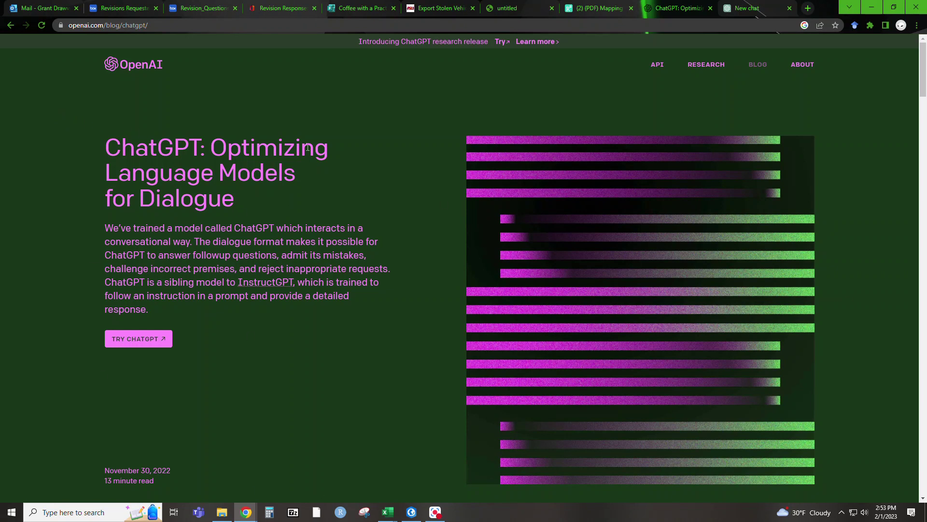
Open the ChatGPT chat page, keep it in dark mode, and clear all existing conversations
left_click(756, 14)
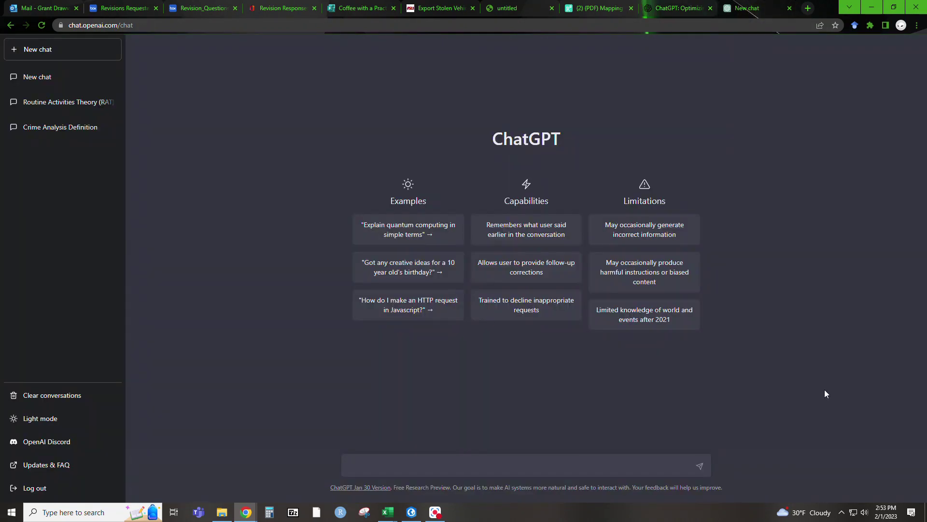
left_click(46, 419)
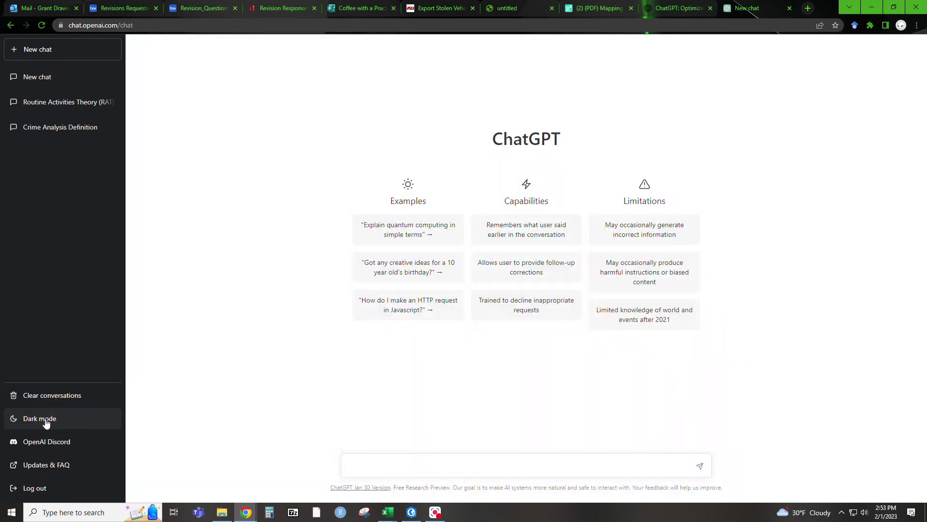
left_click(46, 421)
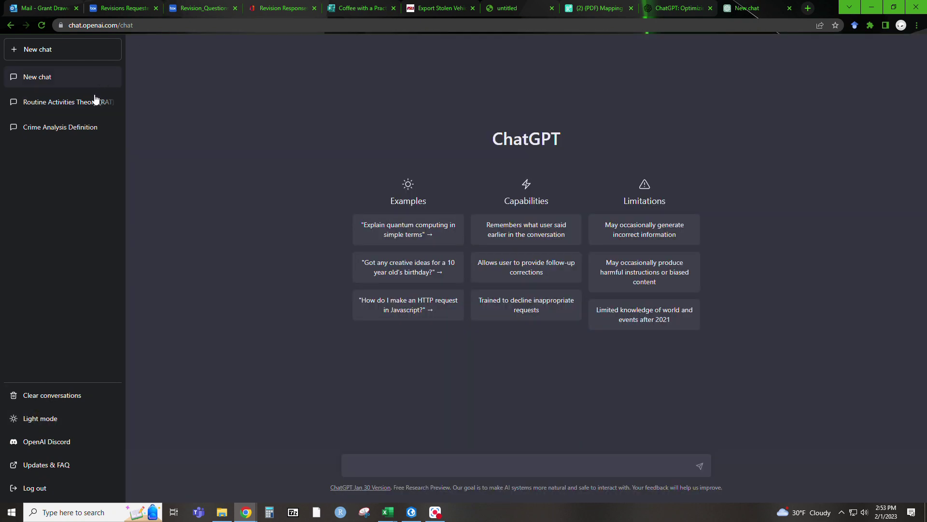
left_click(63, 395)
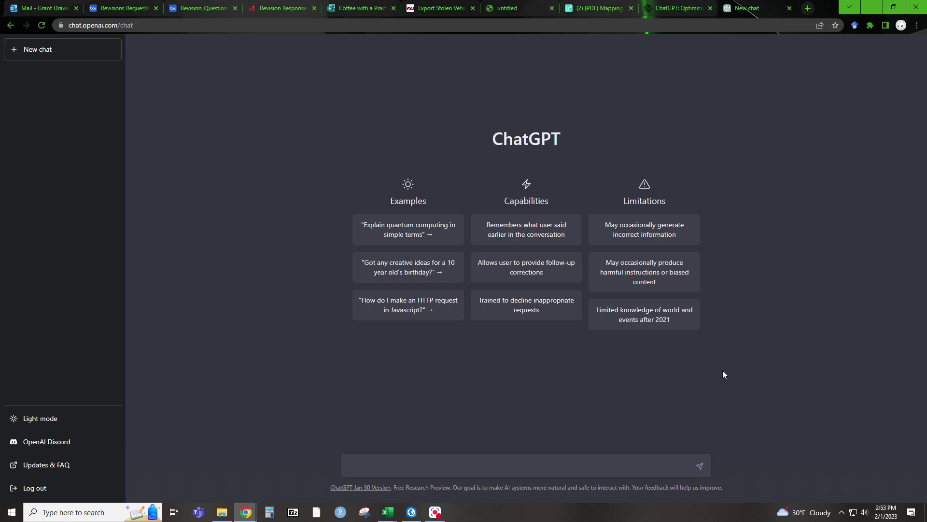
Ask ChatGPT "What is crime analysis in 200 words"
left_click(599, 464)
type("What is crime analysis in 200 words")
key("Return")
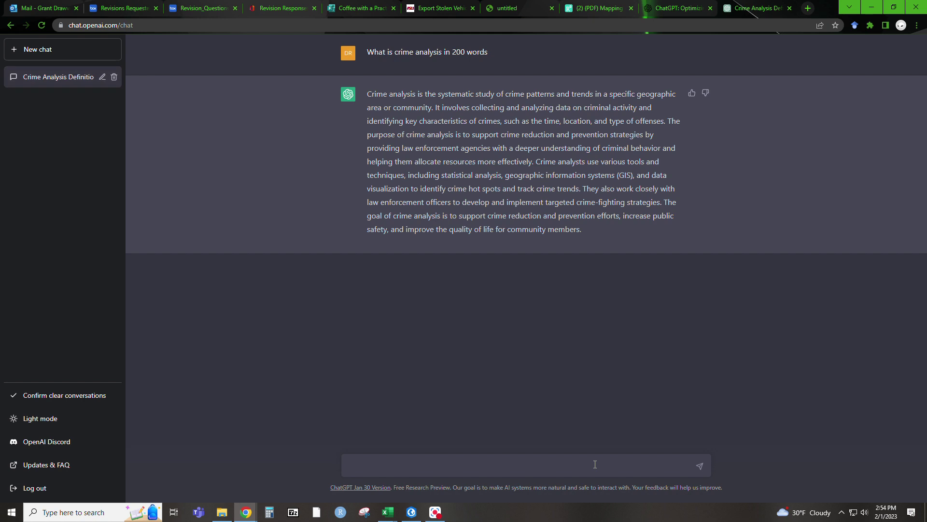
Ask ChatGPT "Excel: How to combine cells?" and "ArcGIS Pro: How to run random forest?" as separate questions
type("How to combine cells?")
key("Return")
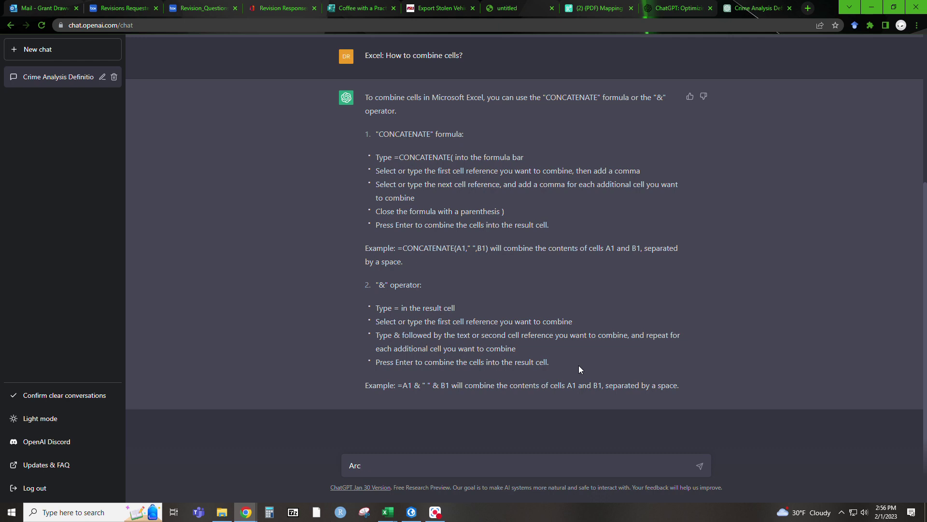
type("Pro: How to run random forest?")
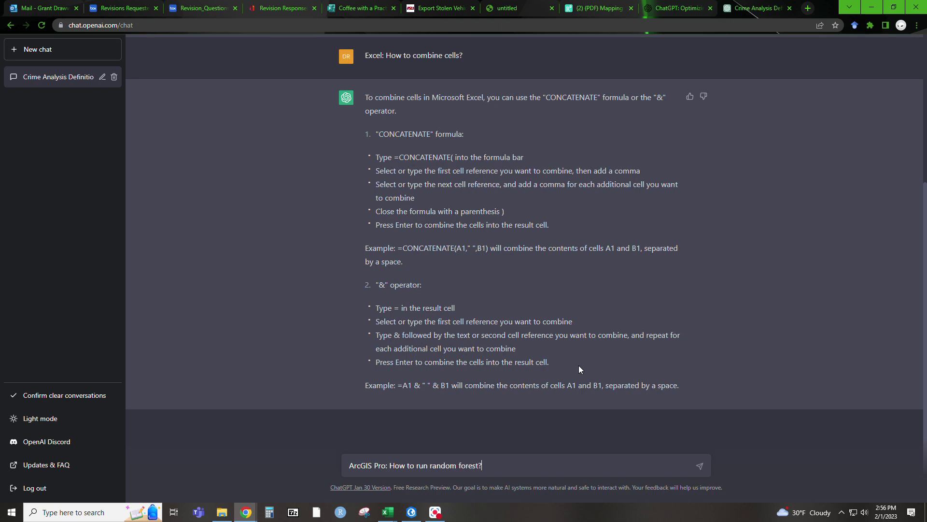
key("Return")
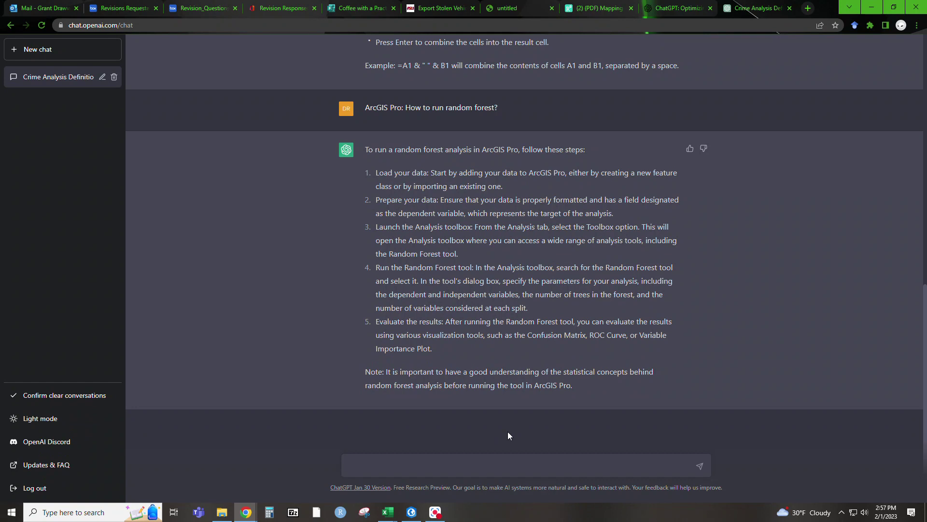
Ask separately "How to run kernel density in arcpro" and "what is the parameter selections in kernel density in arcpro"
type("ow to run kernel density in arcpro")
key("Return")
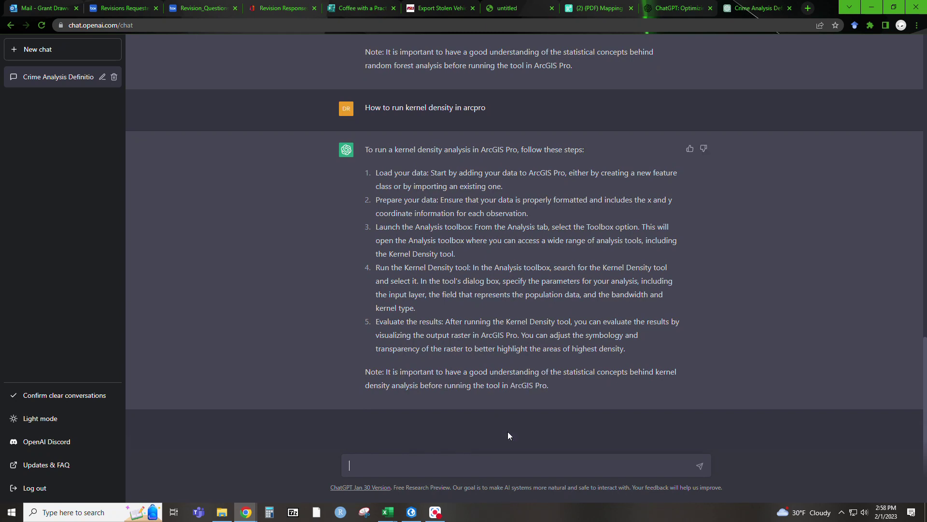
type("what is the parameter selections in kerne")
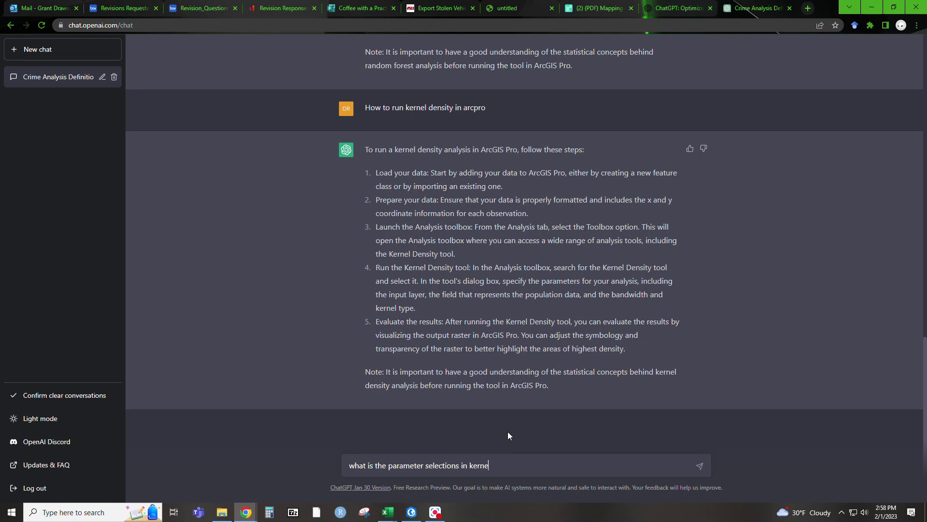
type("l density in arcpro")
key("BackSpace")
key("BackSpace")
type("ro")
key("Return")
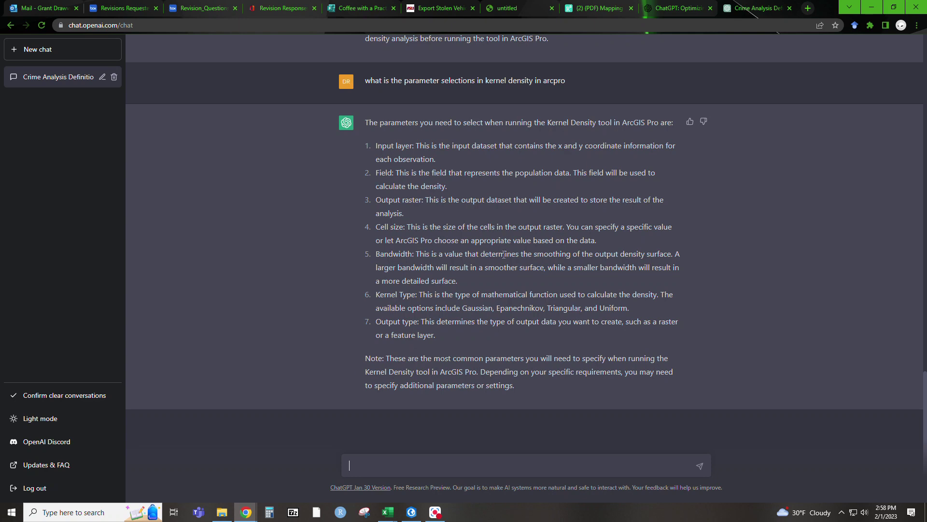
Review the conversation from its first answer, and ask "What is crime pattern theory in 150 words"
scroll(468, 202, "up", 20)
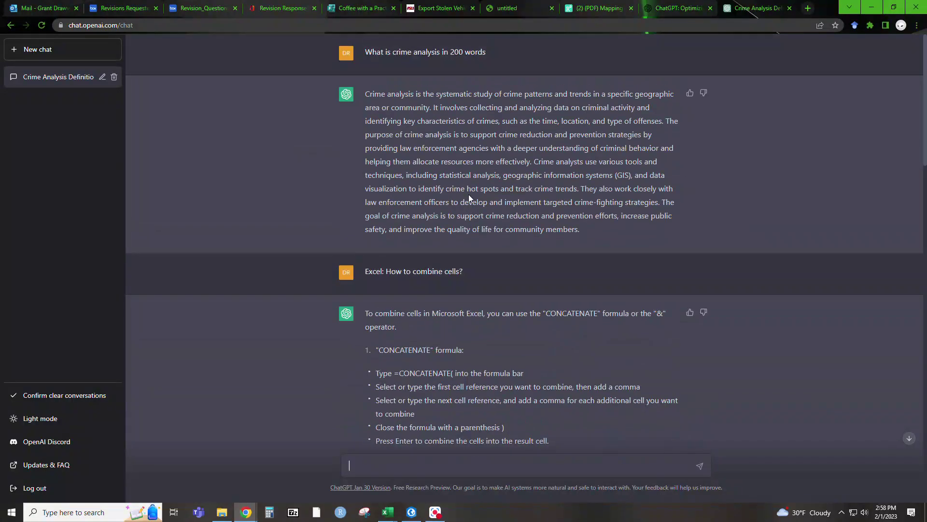
scroll(520, 187, "down", 20)
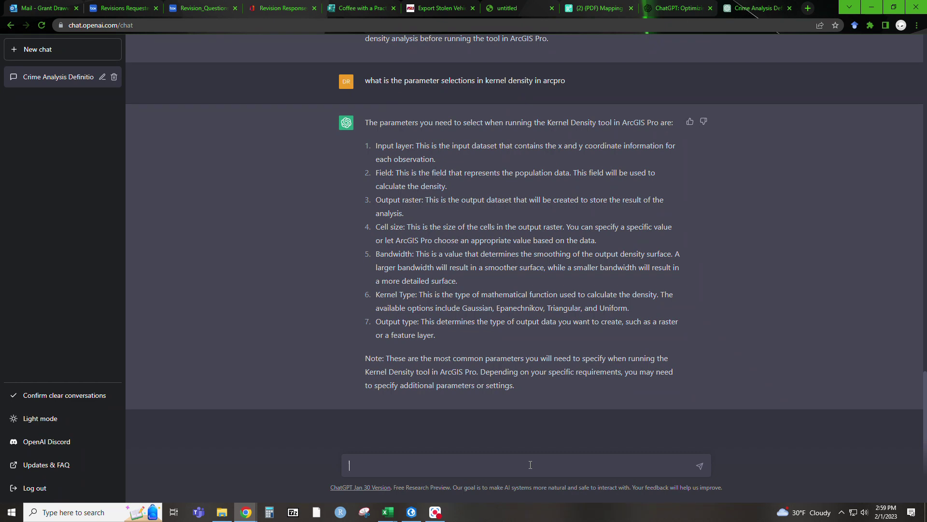
type("What is crime pattern theory in 150 words")
key("Return")
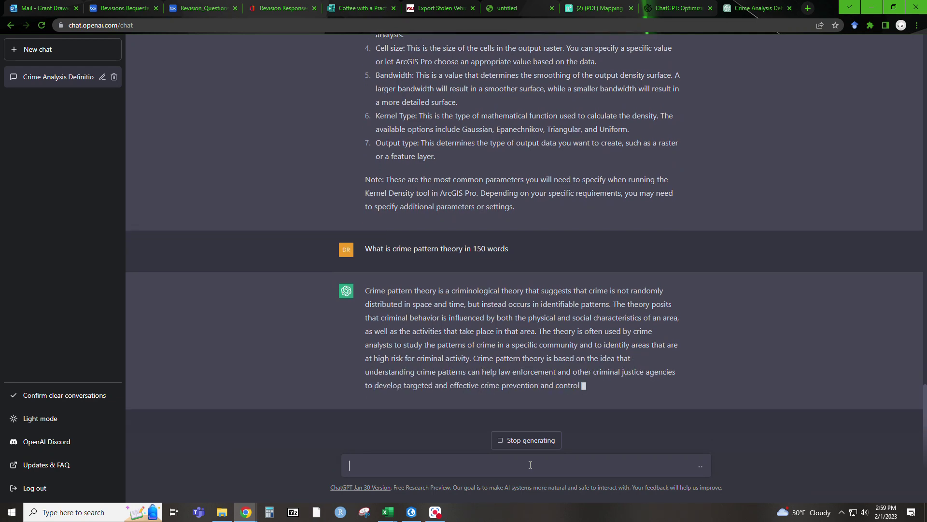
Ask ChatGPT "What are 10 citations for Crime Pattern Theory"
type("W")
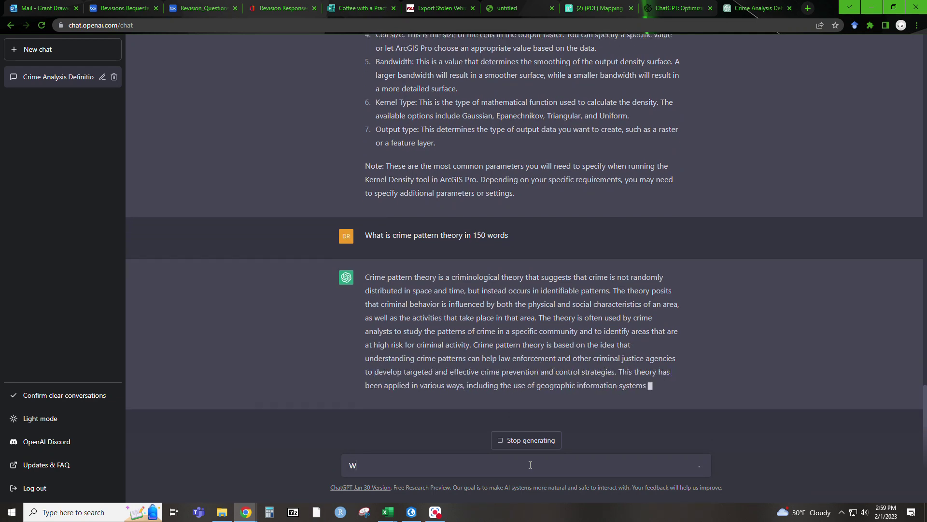
type("hat are 10 i")
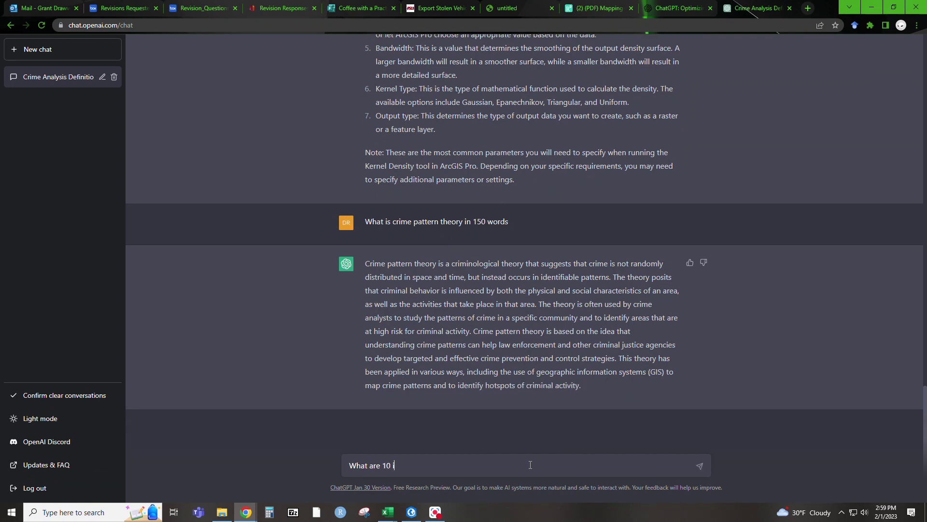
type("itations for Crime Pattern Theory")
key("Return")
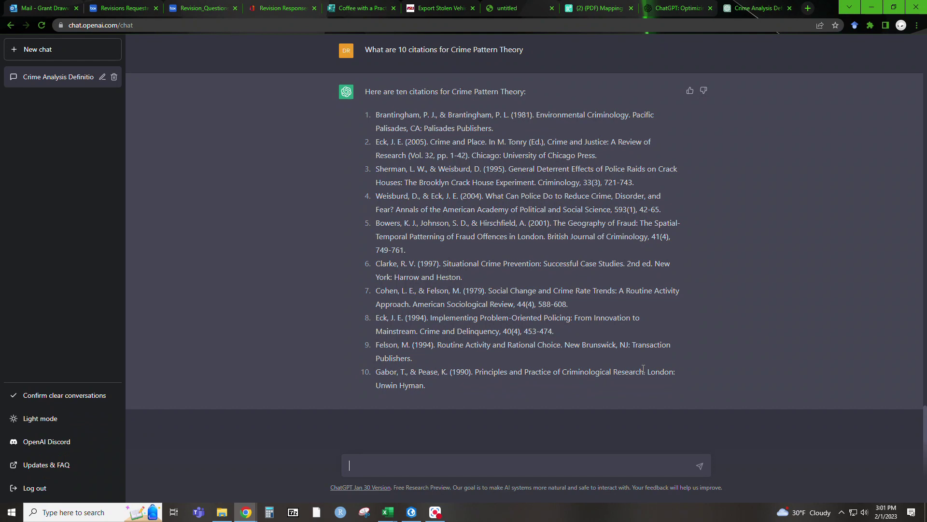
Ask ChatGPT "What is Routine ACtivities theory in 500 words with in text citations"
type("What is Routine ACtivities theory in 500 wor")
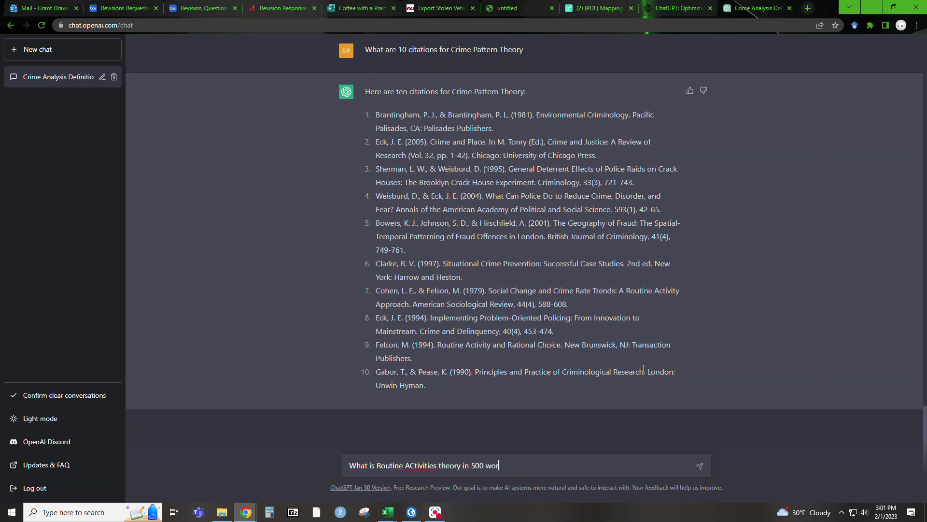
type("ds with in text citations")
key("Return")
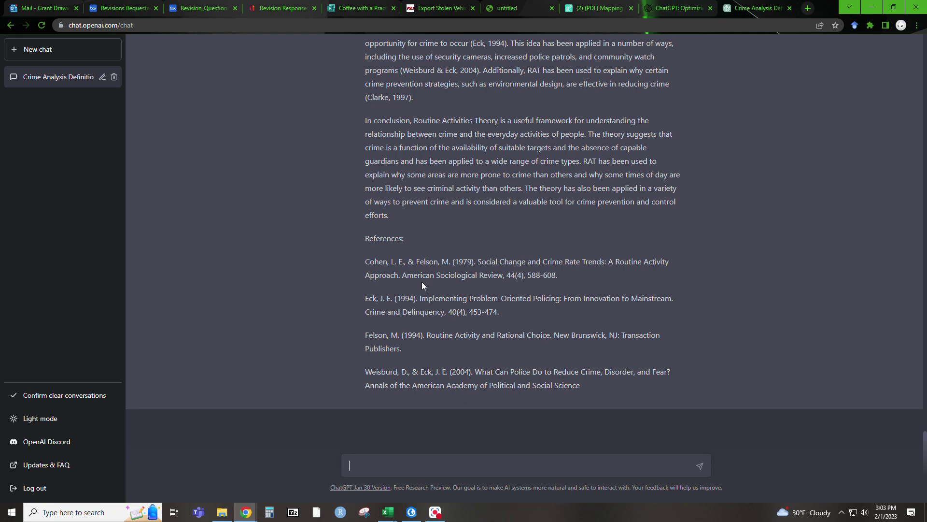
Search Google for the 1994 reference "Implementing Problem-Oriented Policing: From Innovation to Mainstream. Crime and Delinquency" and open its scholarly article results
left_click_drag(420, 295, 432, 312)
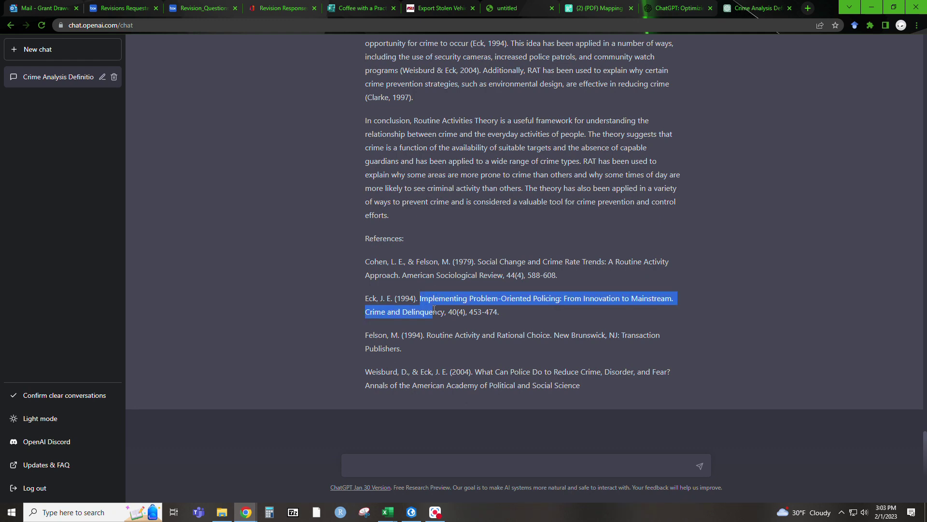
right_click(430, 312)
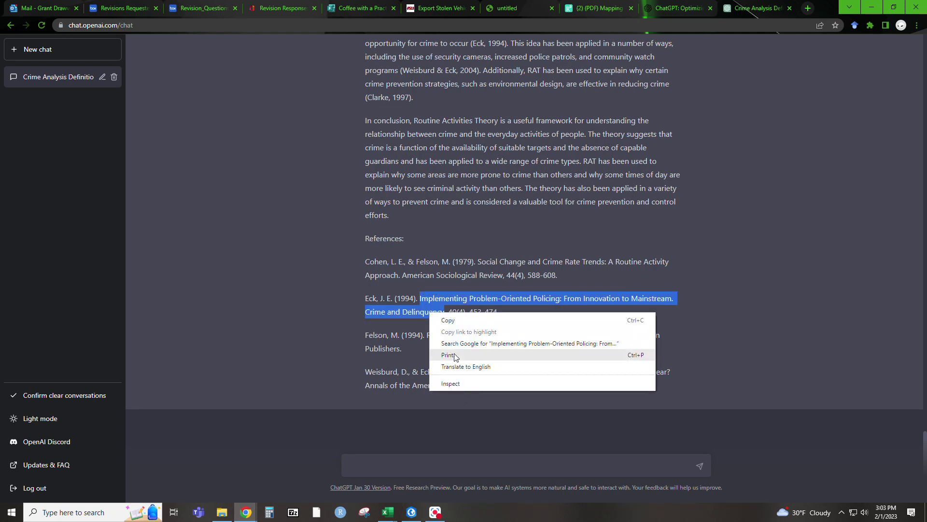
left_click(461, 343)
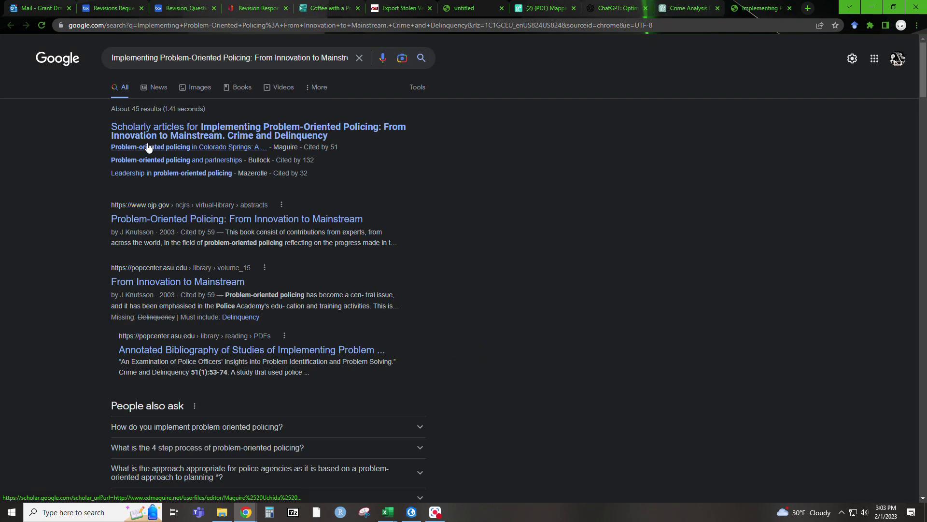
left_click(152, 131)
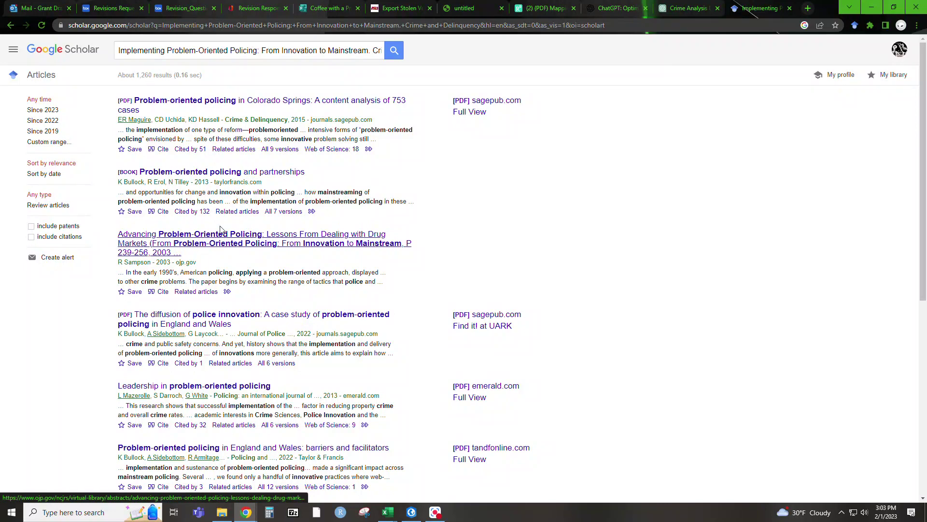
Remove "Crime and Delinquency" from the Google Scholar query and search again for the title alone
left_click_drag(305, 50, 267, 74)
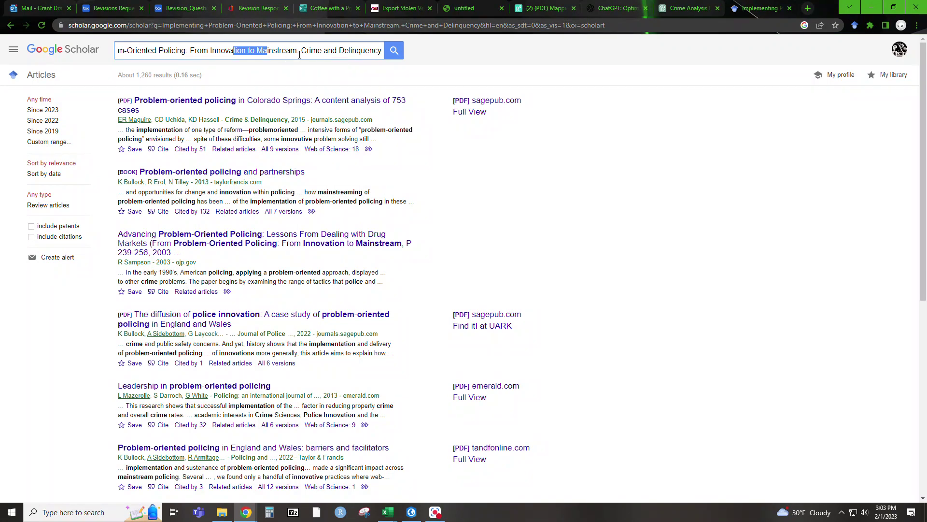
left_click(282, 51)
left_click_drag(301, 51, 412, 76)
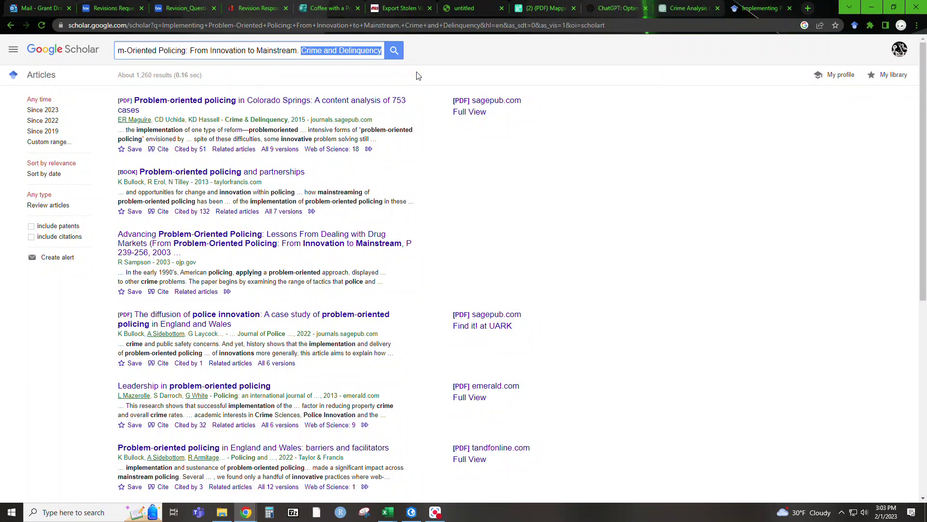
key("BackSpace")
key("Return")
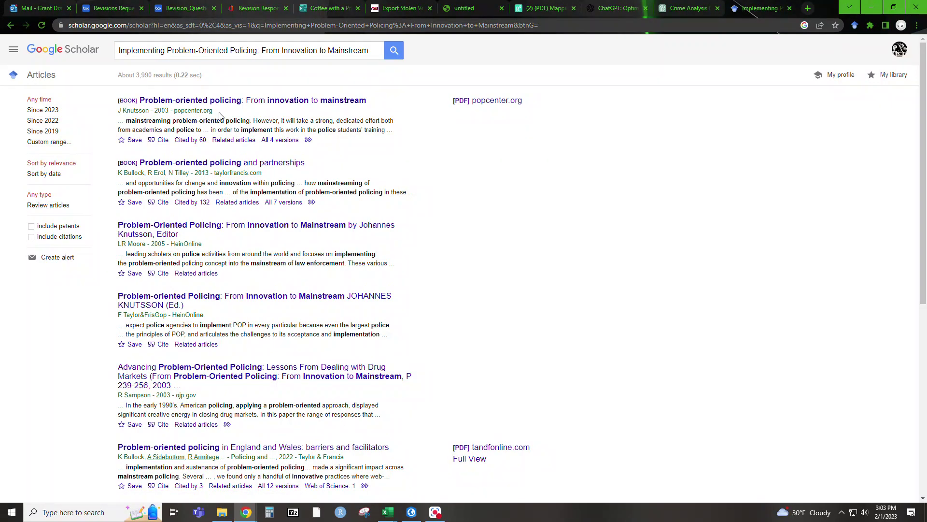
Open the "Problem-oriented policing: From innovation to mainstream" book result, compare it with the 1994 reference in ChatGPT, and return to the Scholar results
left_click_drag(228, 51, 78, 46)
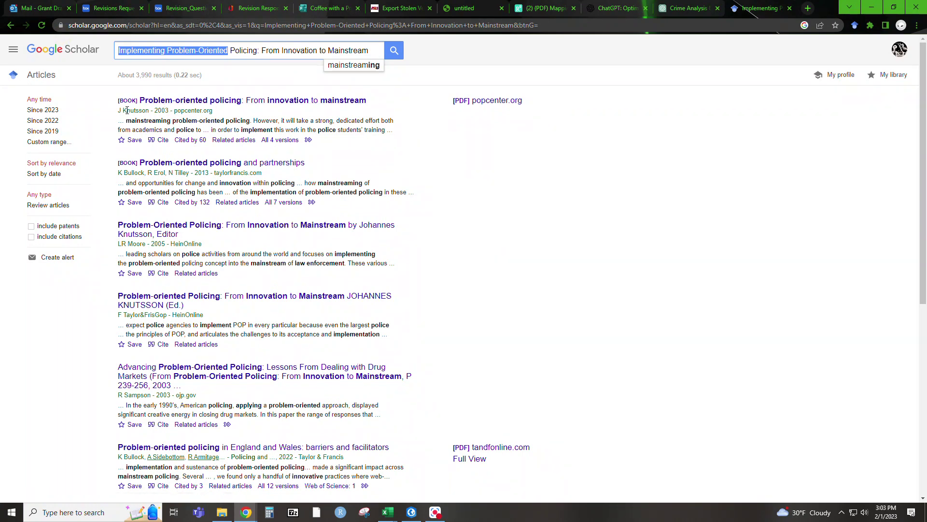
left_click(329, 101)
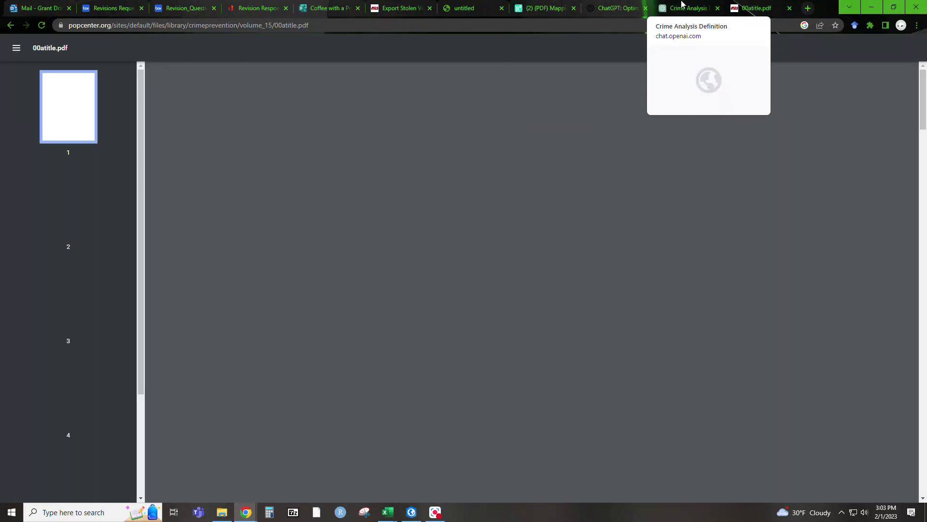
left_click(688, 7)
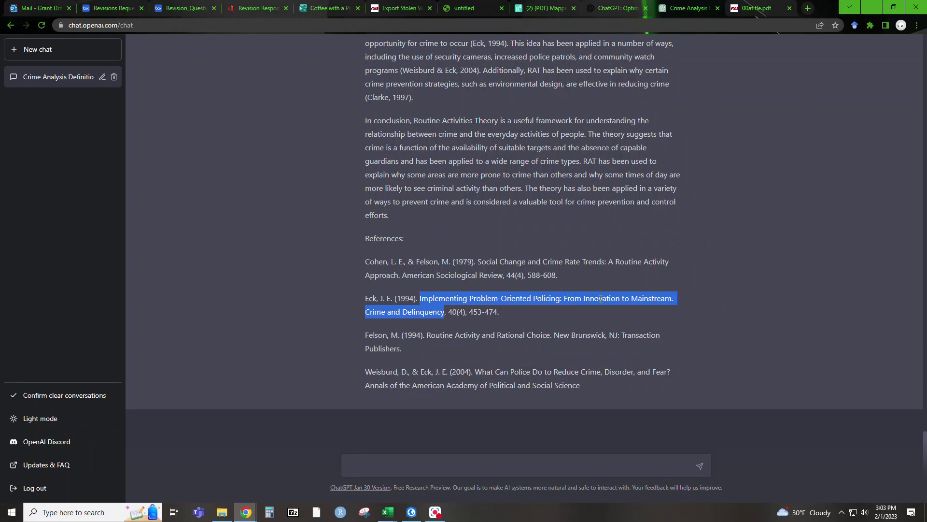
left_click(619, 298)
left_click(756, 8)
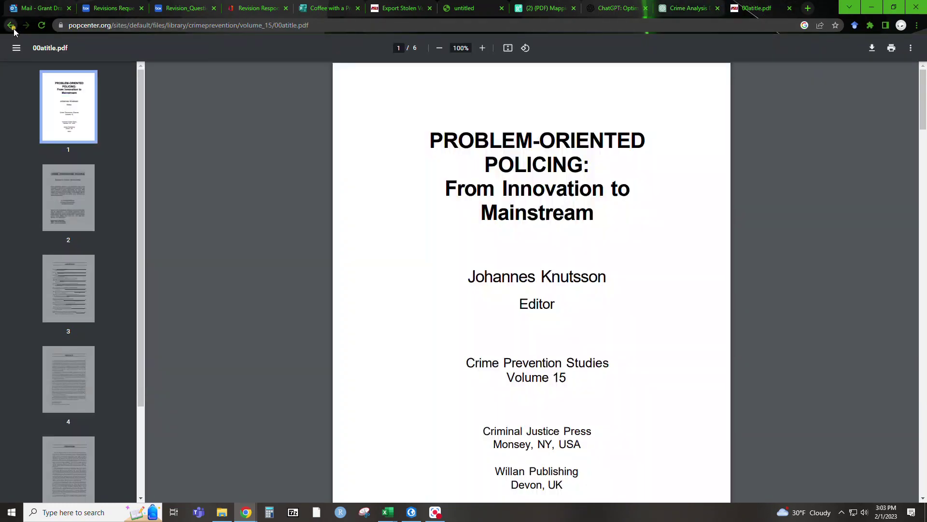
left_click(12, 26)
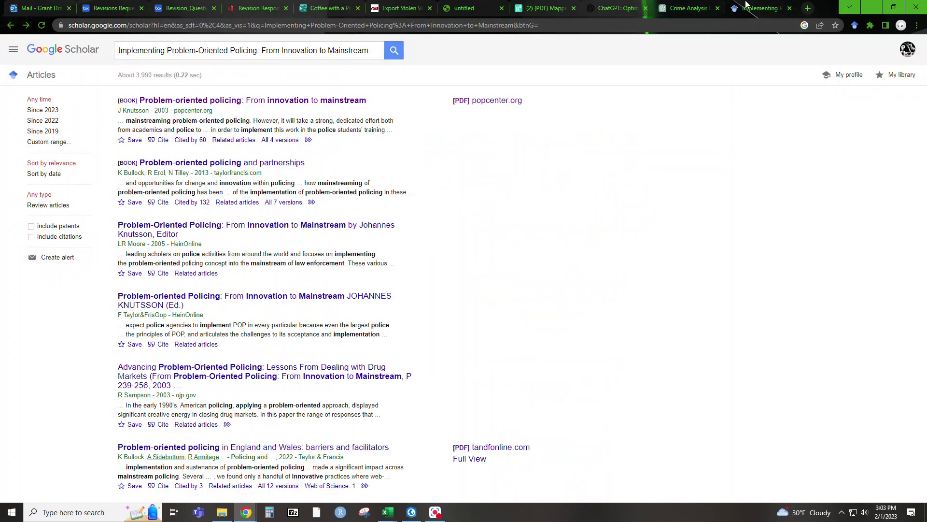
Open the "Problem-oriented policing: From innovation to mainstream" book PDF in a separate tab and examine its Contents page for the cited work
middle_click(187, 101)
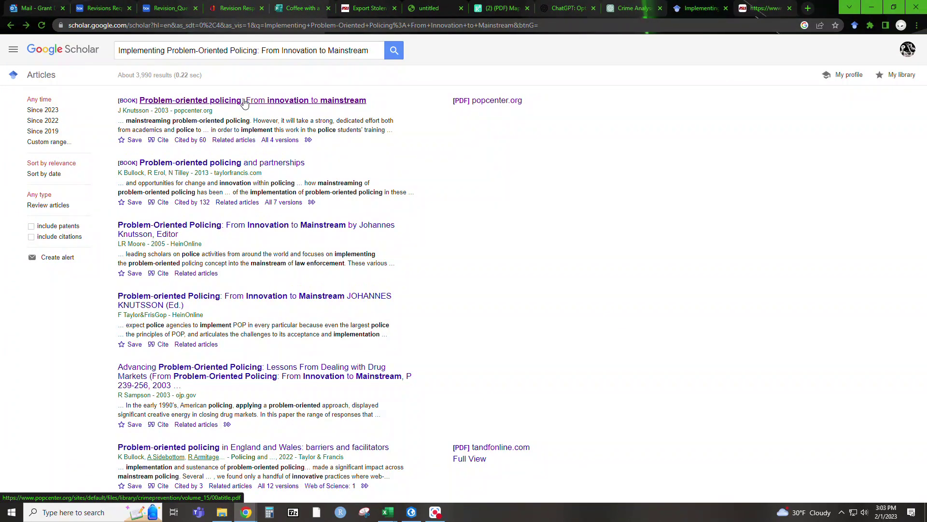
left_click(754, 8)
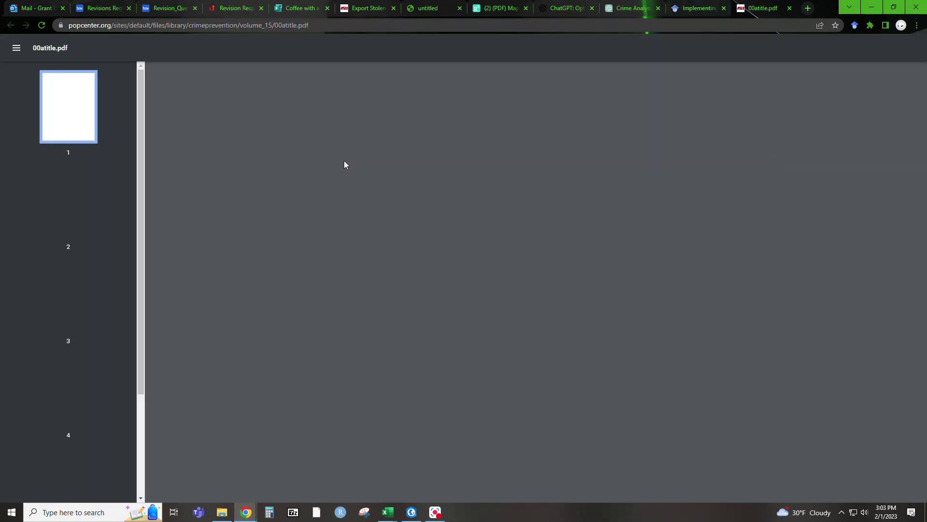
scroll(567, 228, "down", 5)
scroll(570, 228, "down", 8)
scroll(570, 230, "down", 5)
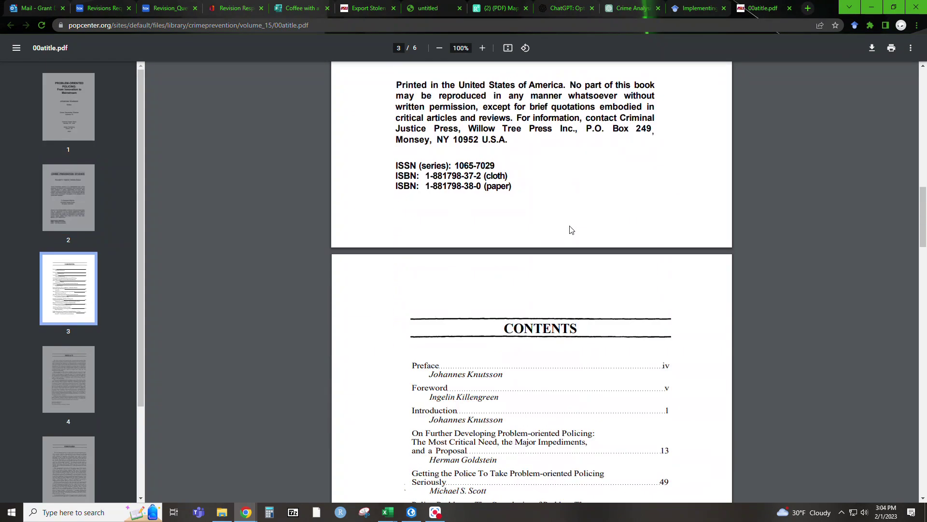
scroll(573, 241, "down", 3)
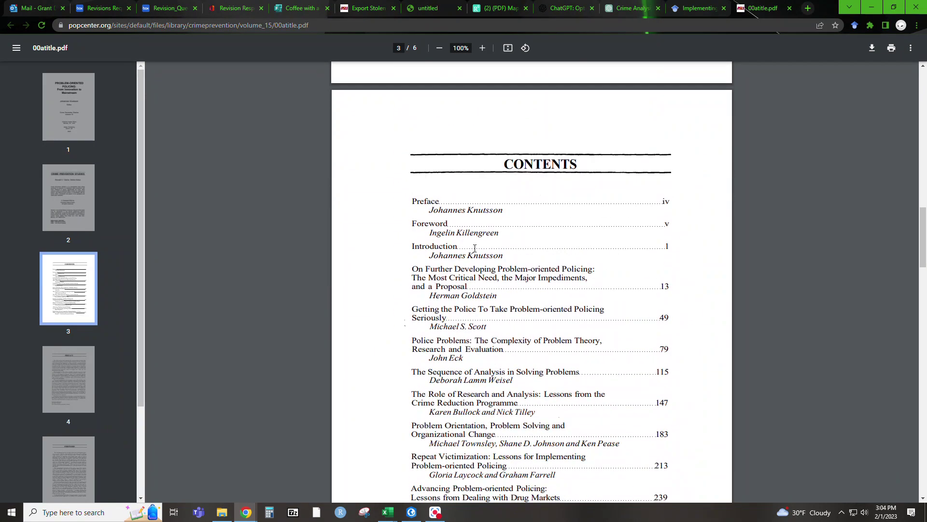
Check the chapter titles and authors in the book's table of contents against the 1994 problem-oriented policing reference
scroll(468, 249, "down", 3)
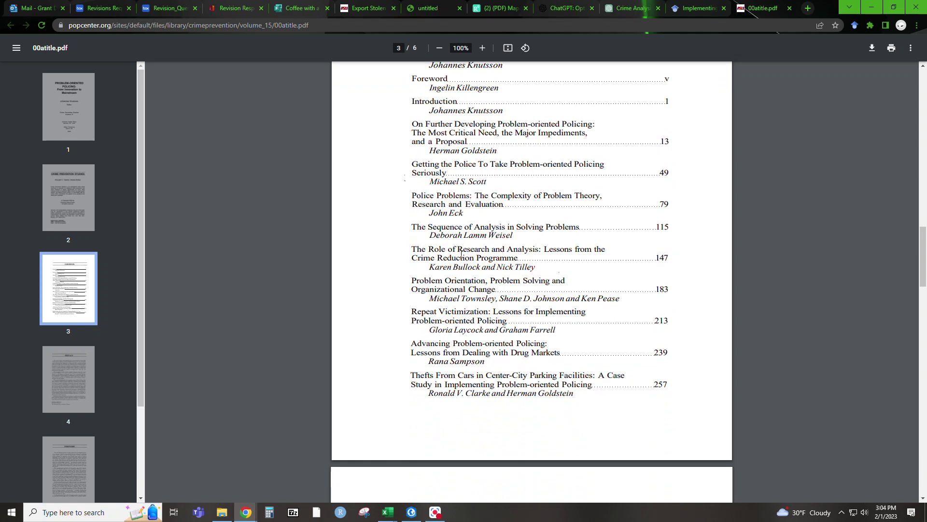
scroll(461, 252, "down", 2)
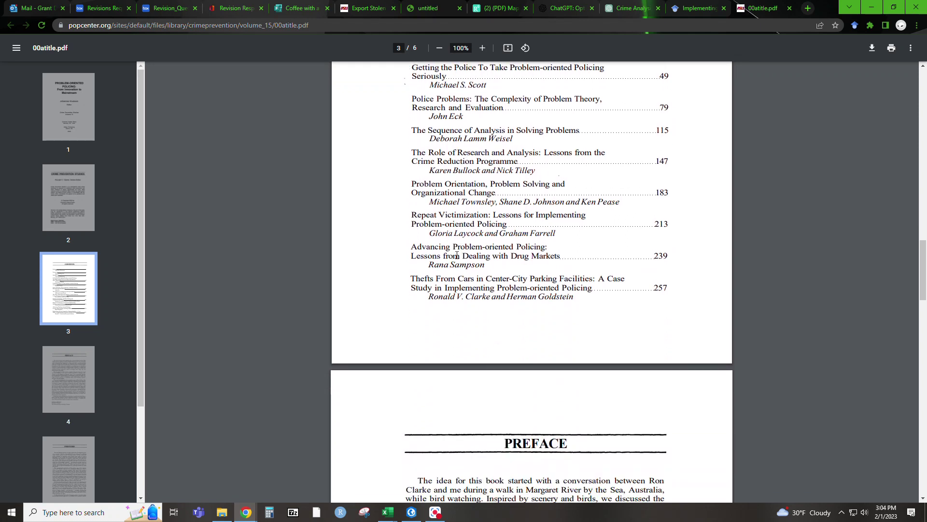
scroll(456, 255, "down", 4)
scroll(457, 255, "up", 8)
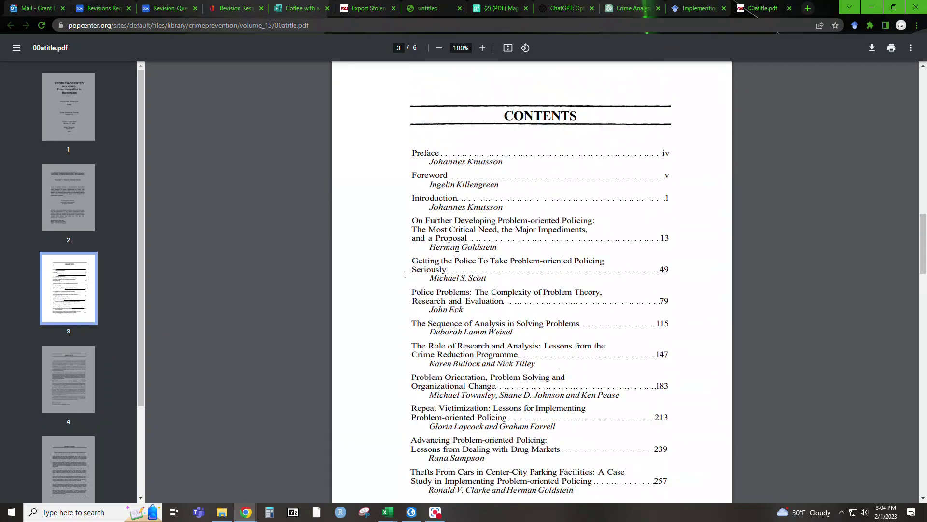
double_click(422, 292)
left_click_drag(921, 242, 920, 98)
right_click(920, 98)
key("Escape")
Return to the ChatGPT conversation and review the Routine Activities Theory answer's in-text citations alongside its reference list
left_click(628, 8)
scroll(541, 298, "up", 5)
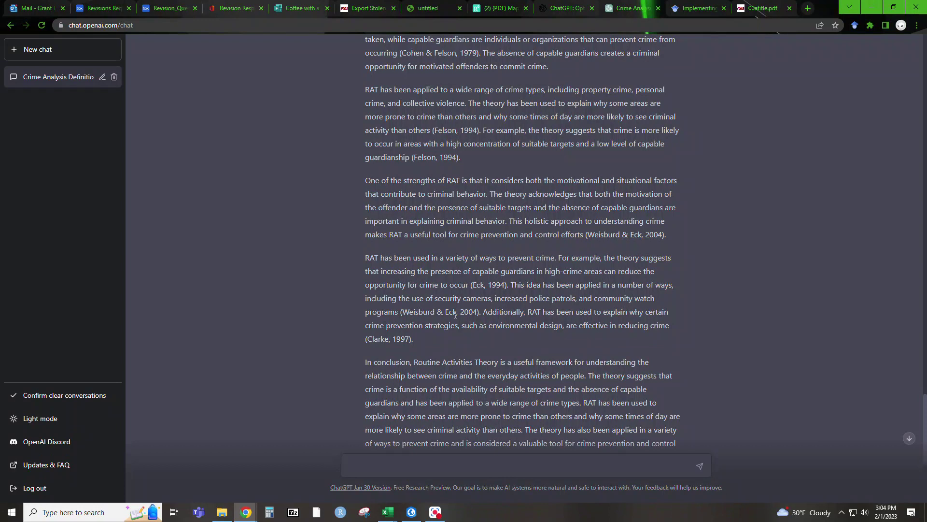
scroll(454, 320, "down", 5)
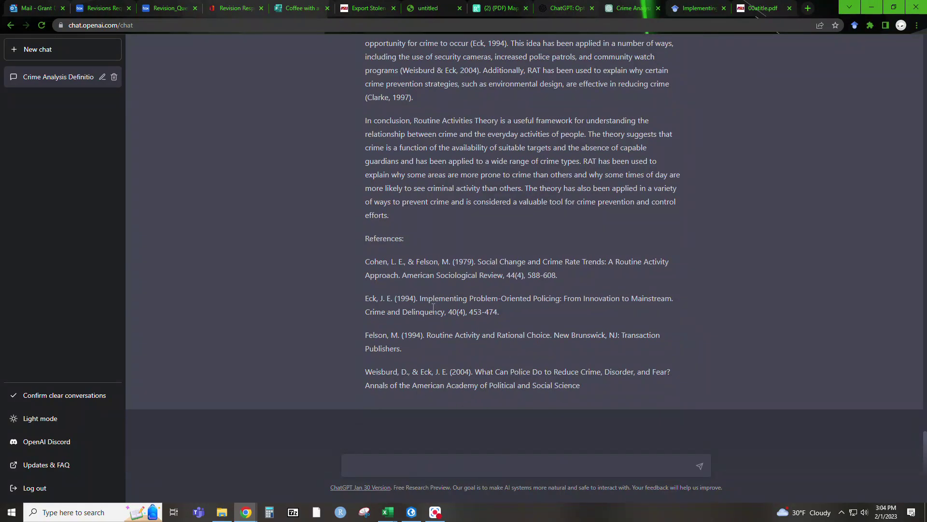
scroll(425, 280, "up", 10)
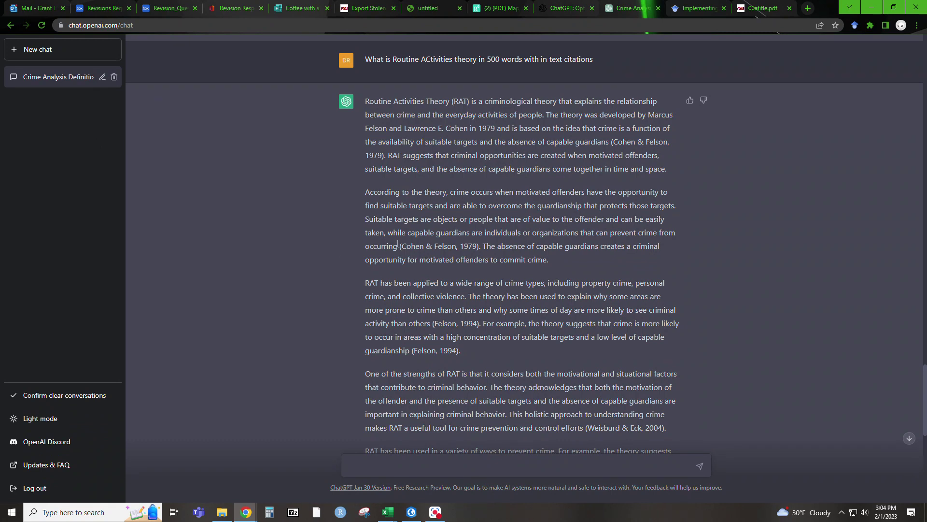
scroll(397, 243, "up", 6)
scroll(404, 223, "down", 15)
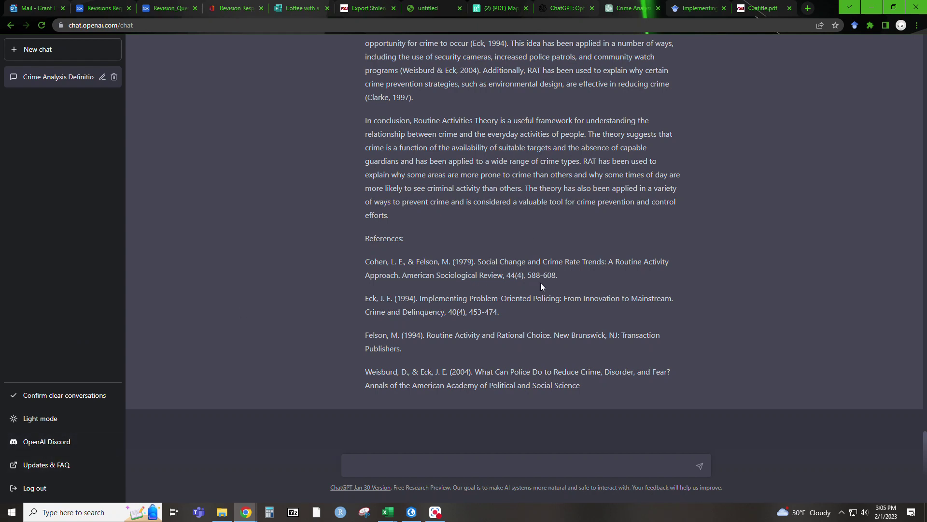
scroll(541, 283, "up", 20)
scroll(541, 283, "up", 10)
left_click_drag(925, 260, 913, 475)
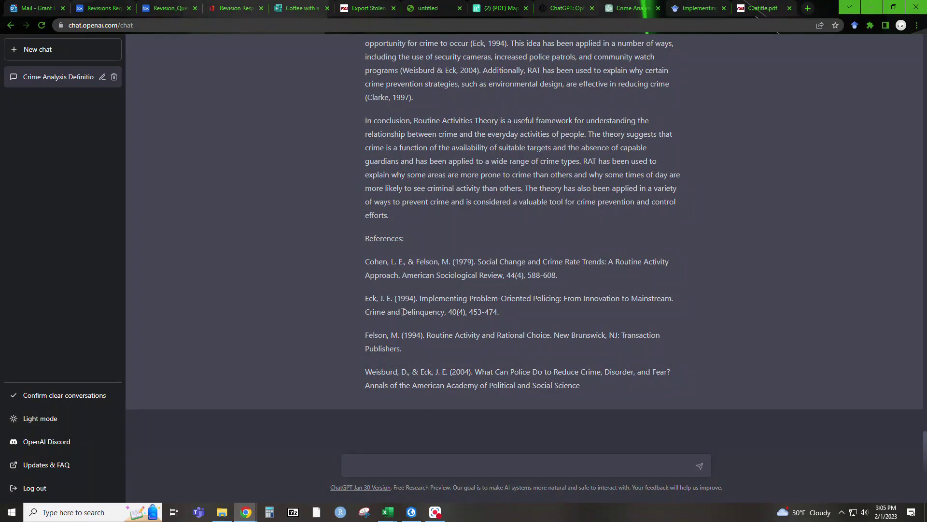